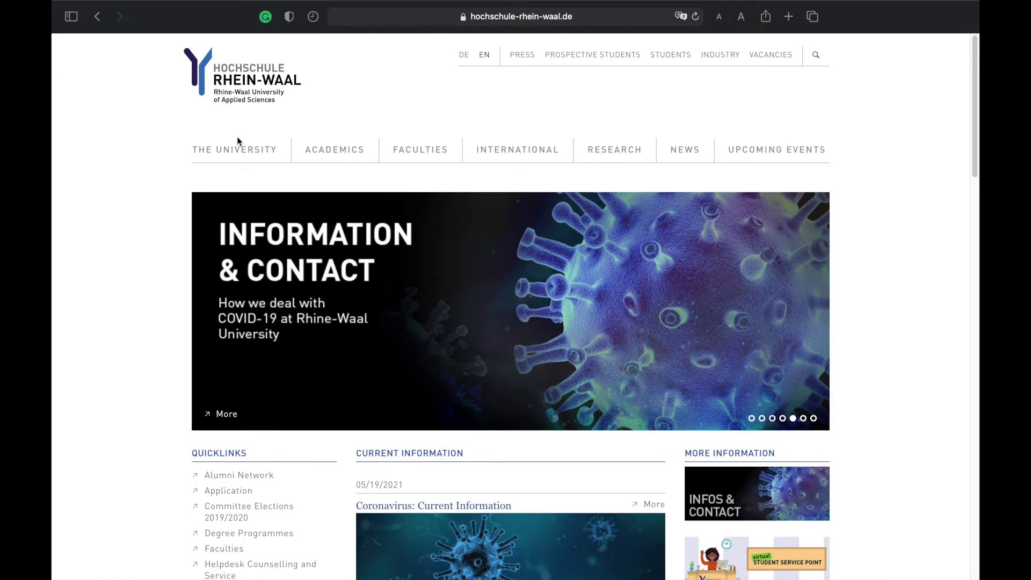
Go to THE UNIVERSITY section and its Facilities and Initiatives page.
{"action": "left_click", "coordinate": [236, 151]}
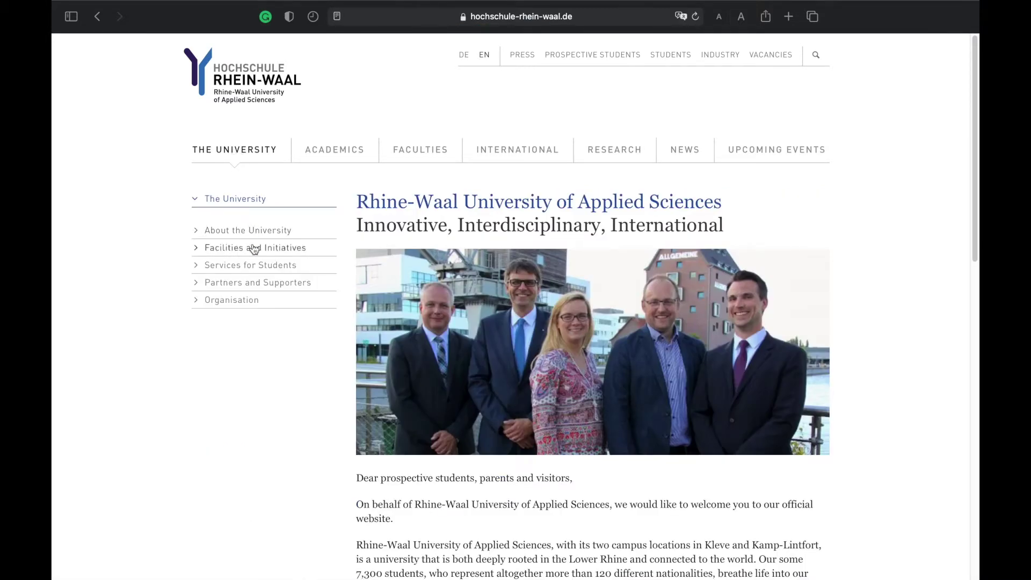
{"action": "left_click", "coordinate": [255, 247]}
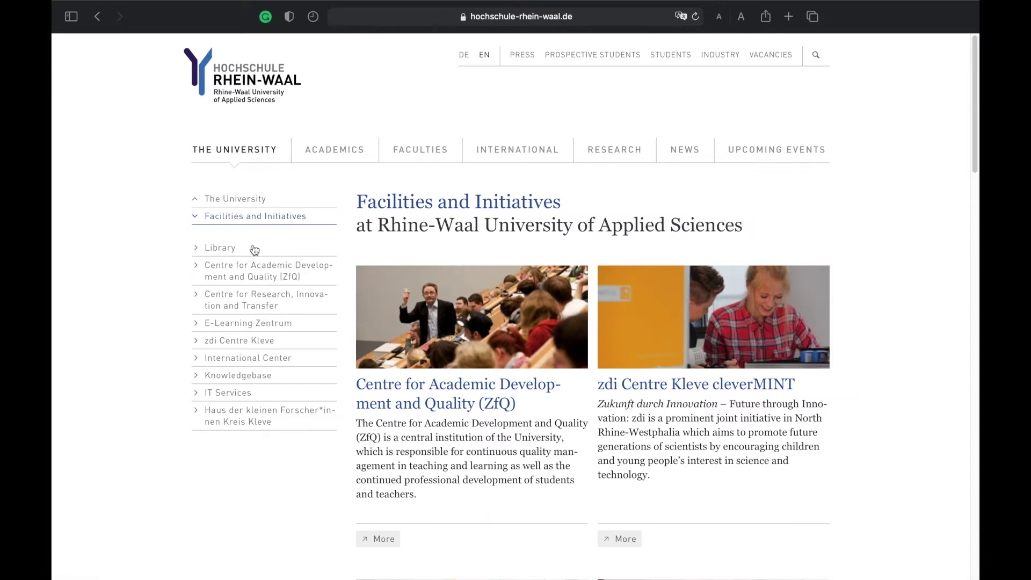
Go via IT Services and HIS to the winter semester 2021/22 re-registration letter.
{"action": "left_click", "coordinate": [249, 393]}
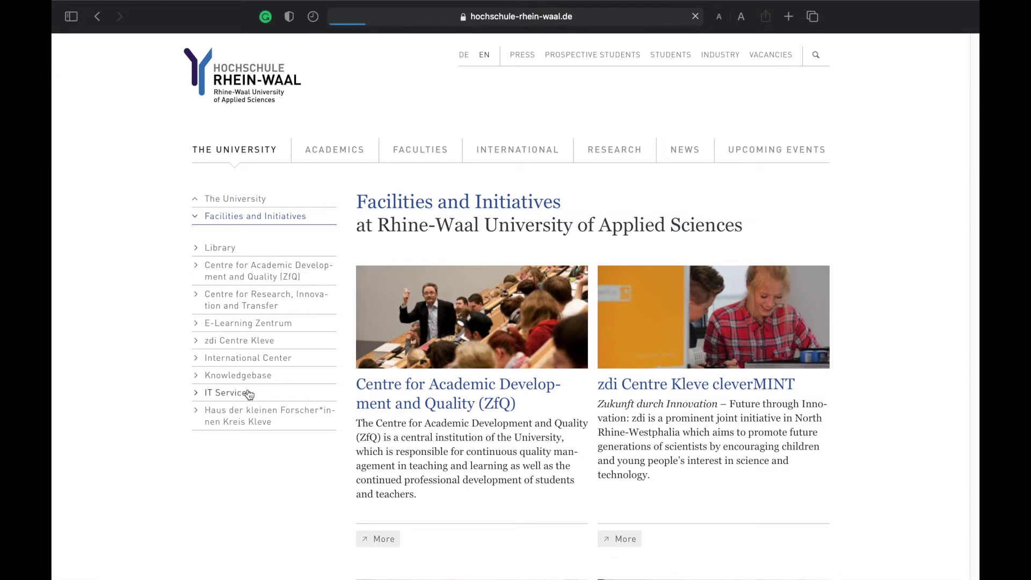
{"action": "scroll", "coordinate": [483, 452], "scroll_direction": "down", "scroll_amount": 3}
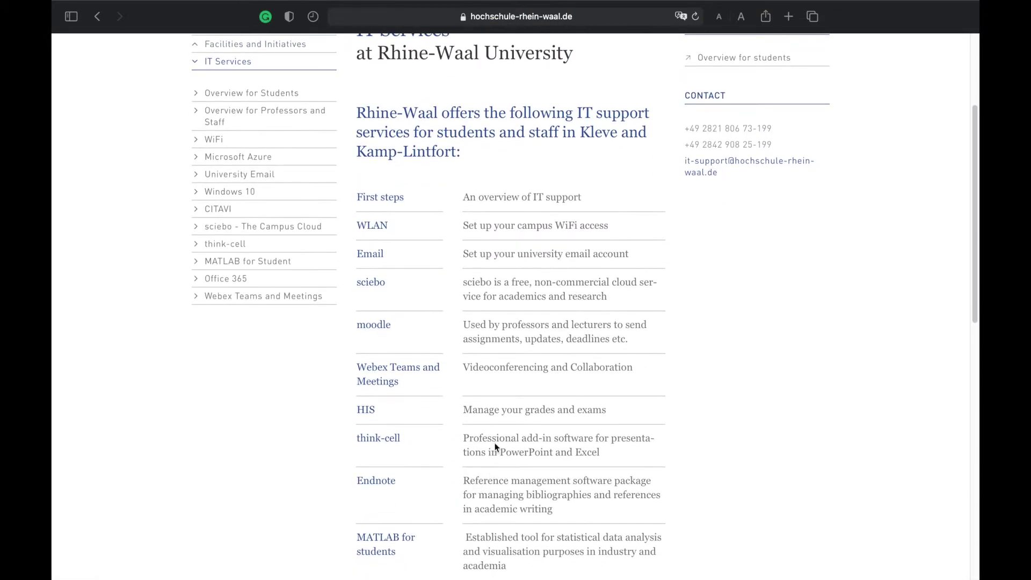
{"action": "left_click", "coordinate": [366, 410]}
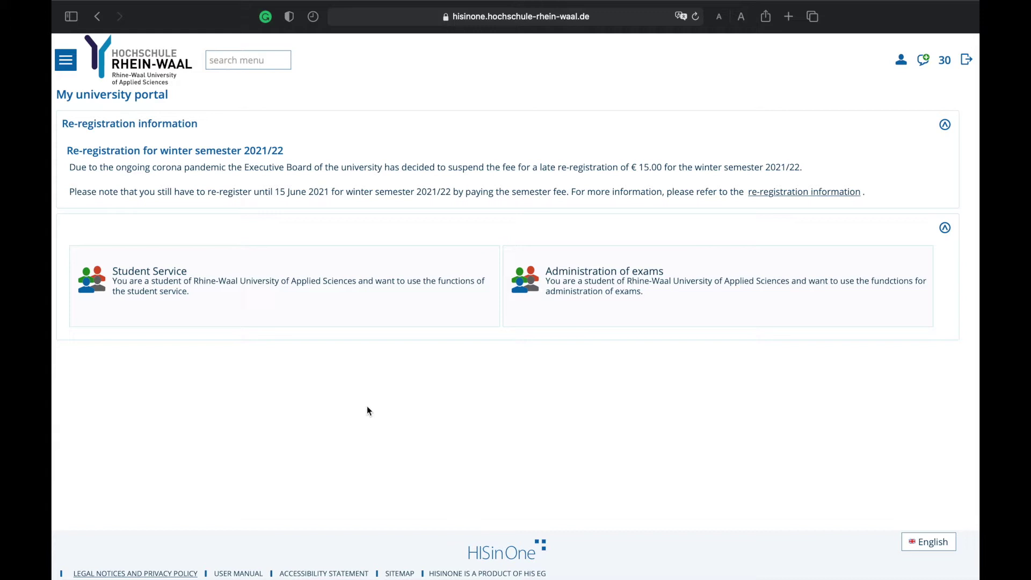
{"action": "left_click", "coordinate": [798, 191]}
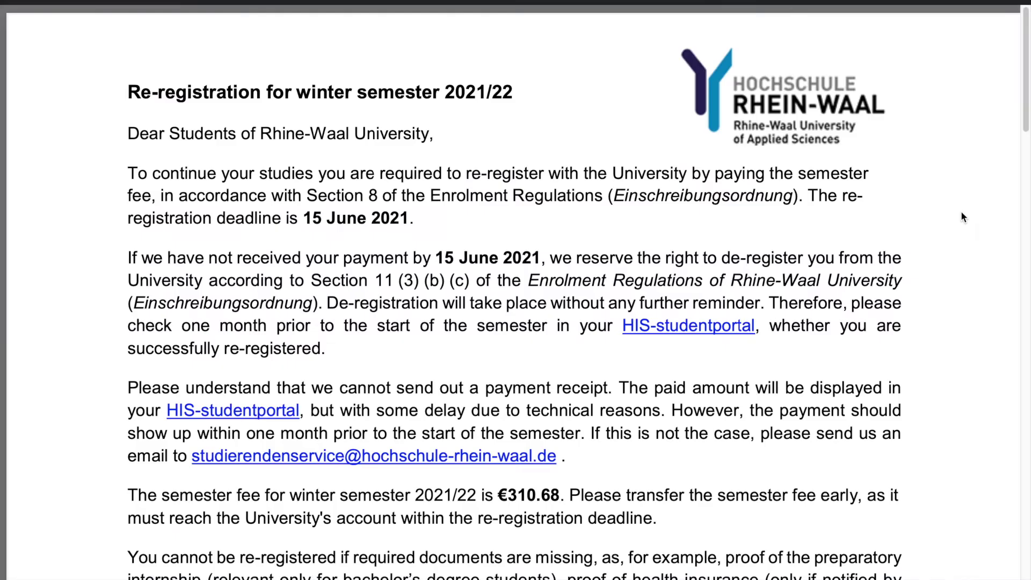
{"action": "scroll", "coordinate": [961, 211], "scroll_direction": "down", "scroll_amount": 4}
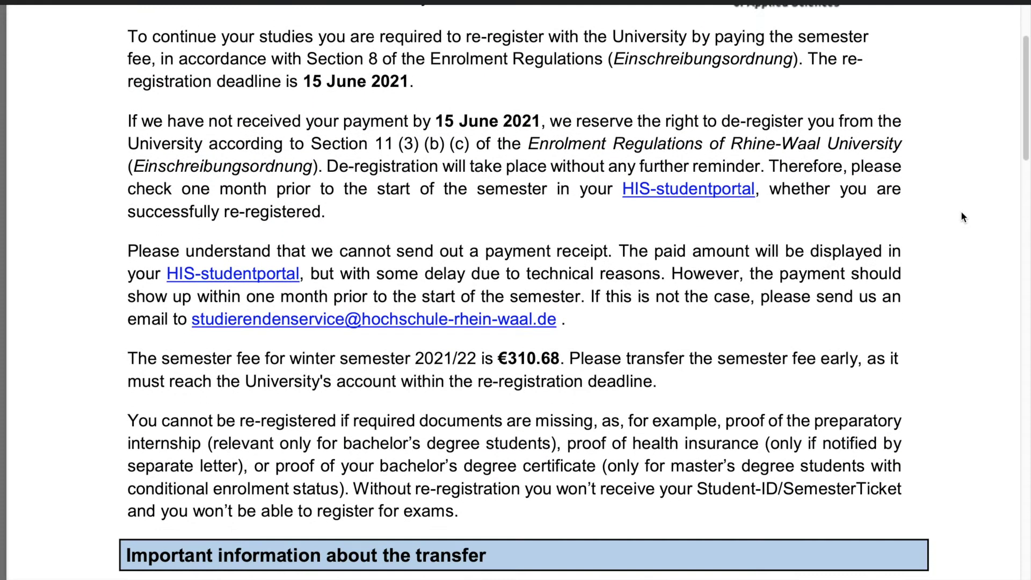
{"action": "scroll", "coordinate": [962, 210], "scroll_direction": "down", "scroll_amount": 3}
{"action": "scroll", "coordinate": [962, 210], "scroll_direction": "down", "scroll_amount": 3}
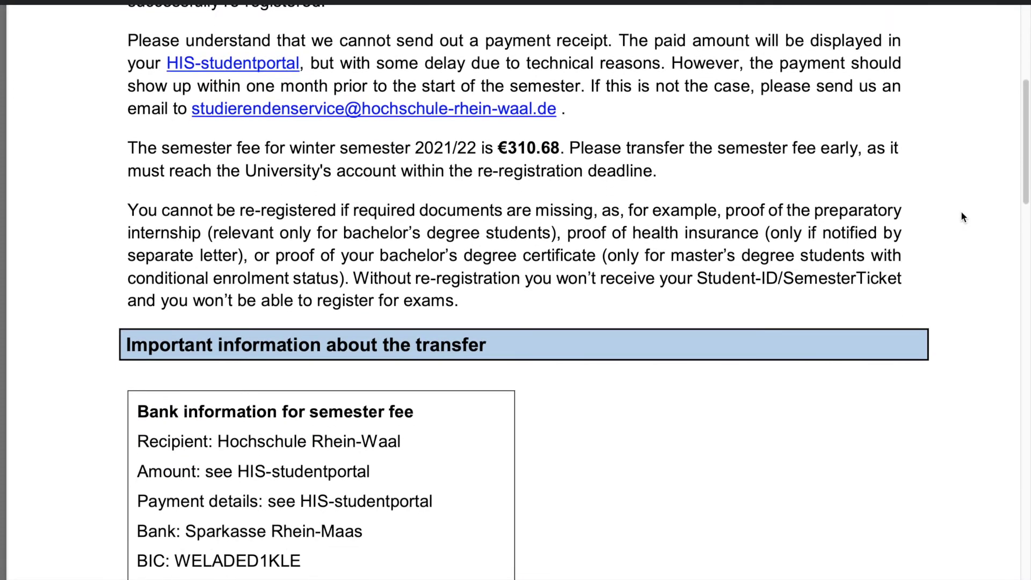
{"action": "scroll", "coordinate": [962, 210], "scroll_direction": "down", "scroll_amount": 3}
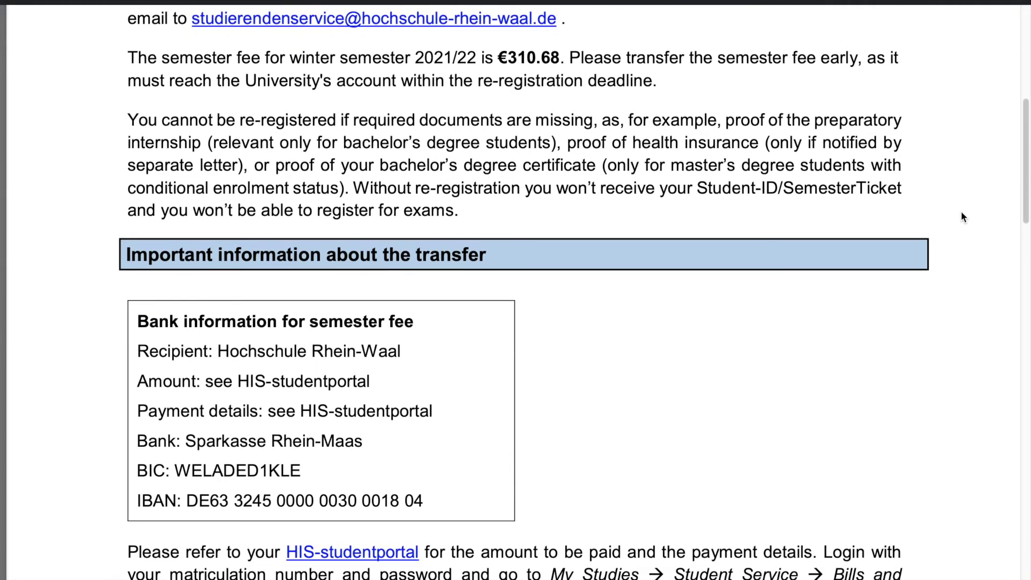
{"action": "scroll", "coordinate": [961, 211], "scroll_direction": "down", "scroll_amount": 1}
{"action": "scroll", "coordinate": [961, 210], "scroll_direction": "down", "scroll_amount": 2}
{"action": "scroll", "coordinate": [961, 210], "scroll_direction": "down", "scroll_amount": 1}
{"action": "scroll", "coordinate": [961, 210], "scroll_direction": "down", "scroll_amount": 1}
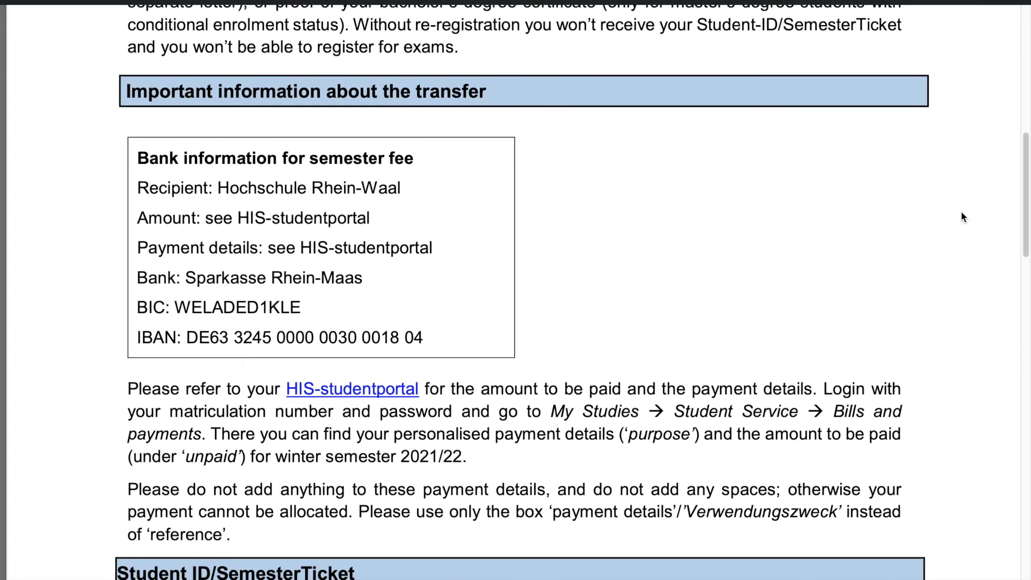
{"action": "scroll", "coordinate": [962, 211], "scroll_direction": "down", "scroll_amount": 1}
{"action": "scroll", "coordinate": [961, 210], "scroll_direction": "down", "scroll_amount": 1}
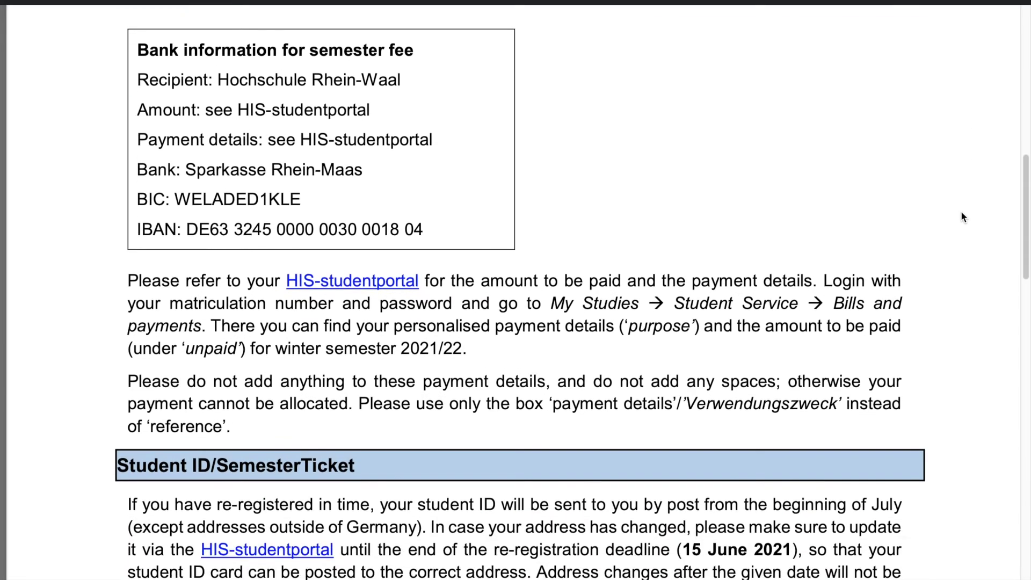
{"action": "scroll", "coordinate": [961, 210], "scroll_direction": "down", "scroll_amount": 2}
{"action": "scroll", "coordinate": [962, 210], "scroll_direction": "down", "scroll_amount": 1}
{"action": "scroll", "coordinate": [961, 210], "scroll_direction": "down", "scroll_amount": 1}
{"action": "scroll", "coordinate": [961, 210], "scroll_direction": "down", "scroll_amount": 2}
{"action": "scroll", "coordinate": [962, 210], "scroll_direction": "down", "scroll_amount": 1}
{"action": "scroll", "coordinate": [962, 210], "scroll_direction": "down", "scroll_amount": 1}
{"action": "scroll", "coordinate": [961, 211], "scroll_direction": "down", "scroll_amount": 1}
{"action": "scroll", "coordinate": [962, 210], "scroll_direction": "down", "scroll_amount": 1}
{"action": "scroll", "coordinate": [962, 210], "scroll_direction": "down", "scroll_amount": 1}
{"action": "scroll", "coordinate": [961, 216], "scroll_direction": "down", "scroll_amount": 1}
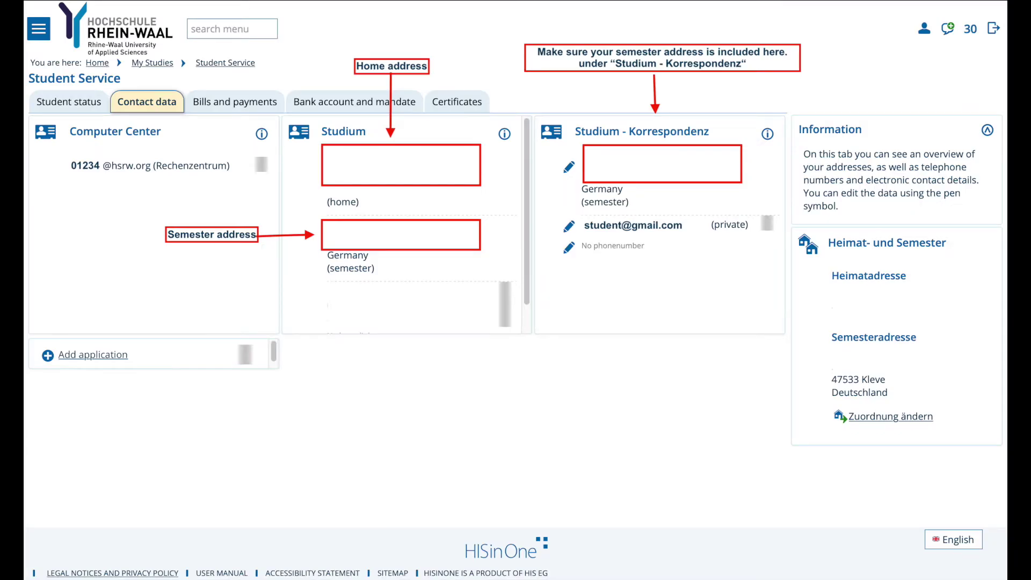